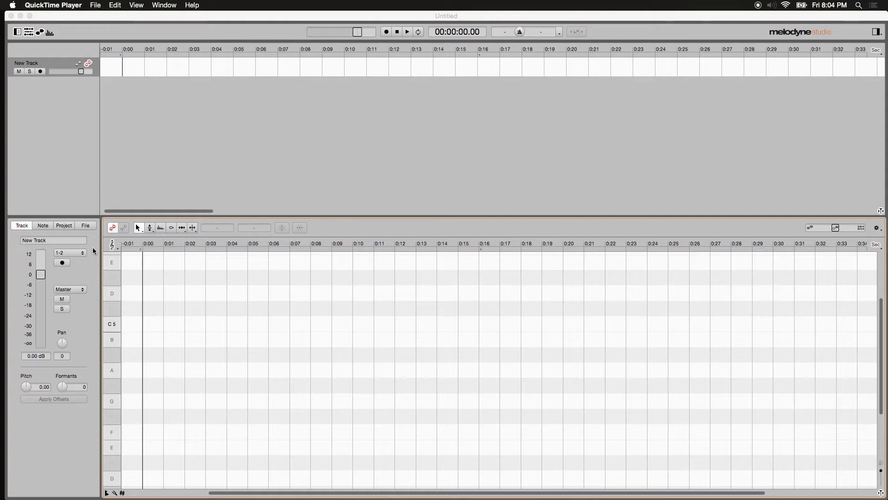
From 06. Mel4 Demo Files > Face About > Face About DrumClip, add the five drum wavs (Kick, OVHL, OVHR, Snr, Toms) as tracks
left_click(85, 225)
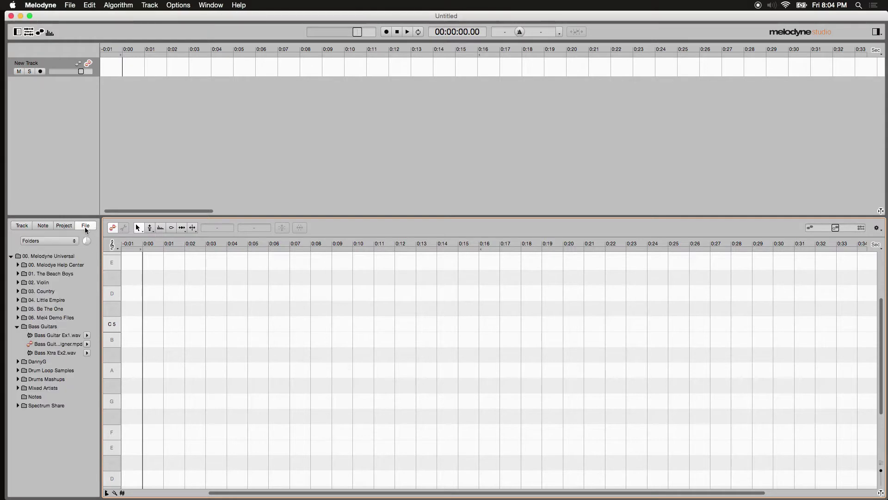
left_click(18, 318)
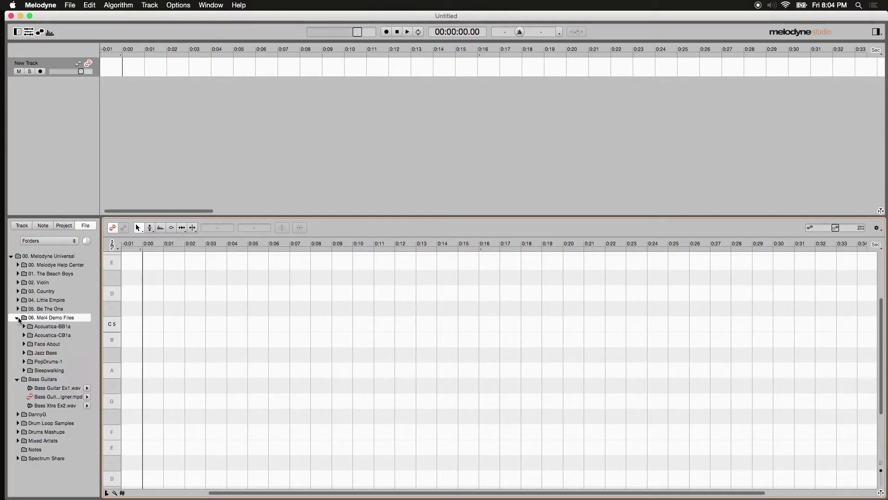
left_click(24, 344)
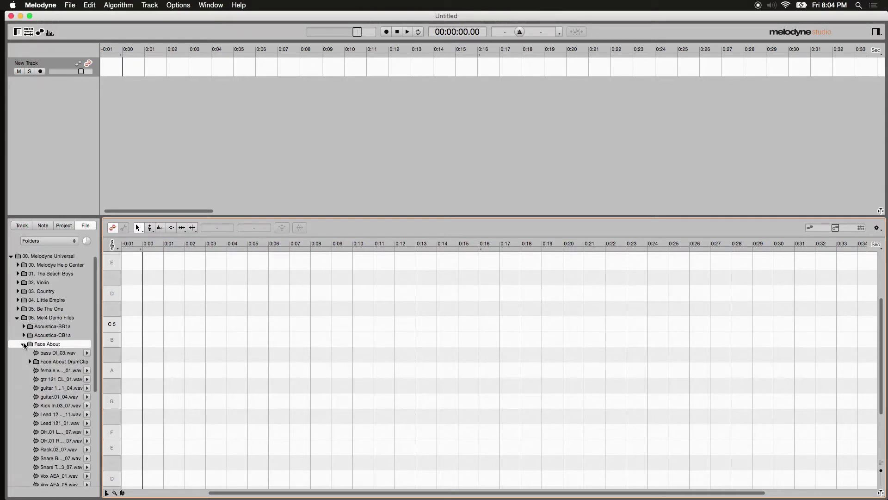
left_click(30, 361)
left_click(45, 371)
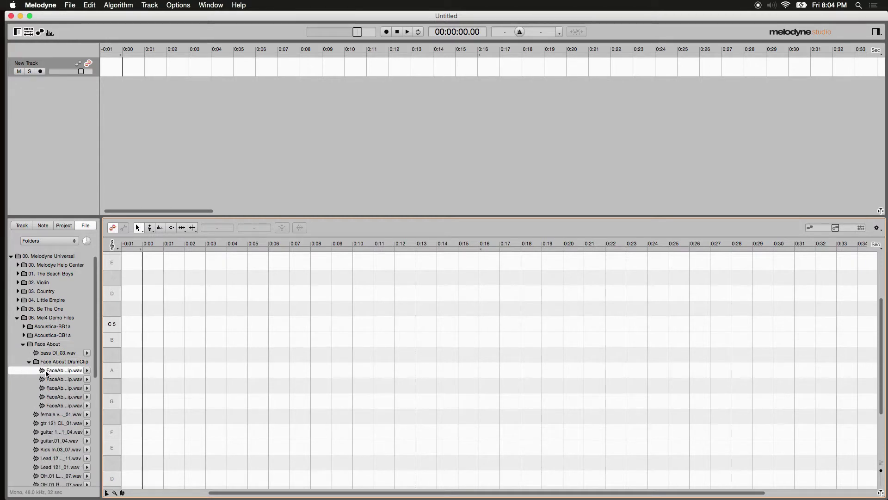
left_click(51, 405, "shift")
left_click_drag(53, 396, 65, 162)
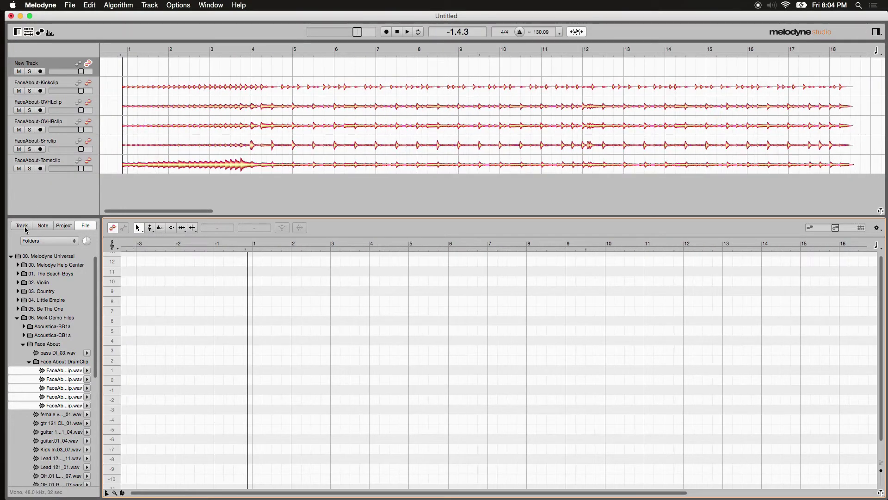
Show track settings, then audition the drums from the start and again from bar 3
left_click(25, 227)
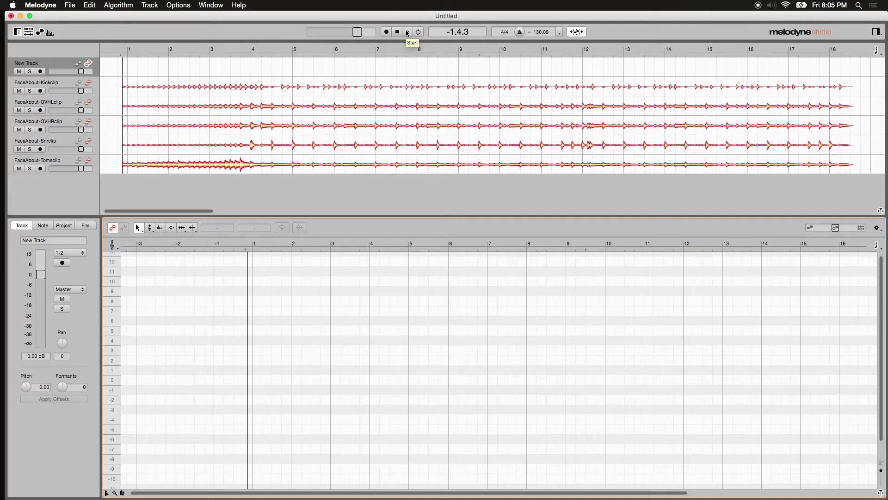
left_click(122, 51)
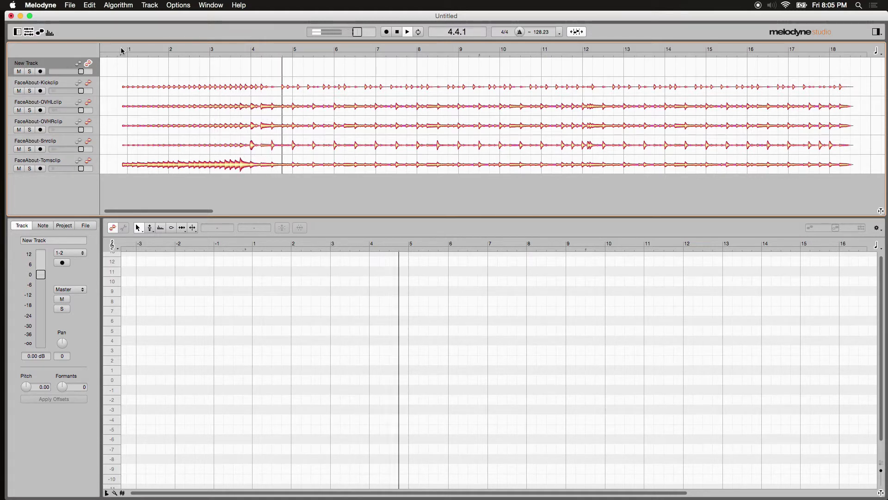
key("space")
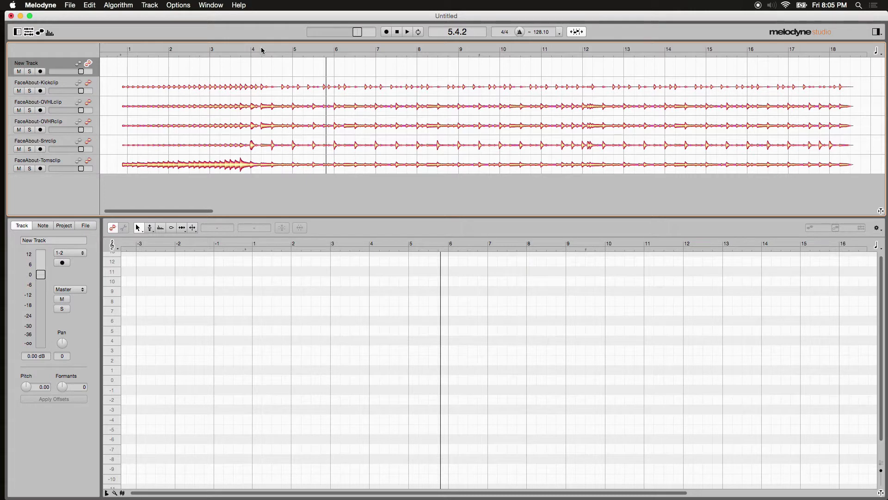
left_click(210, 49)
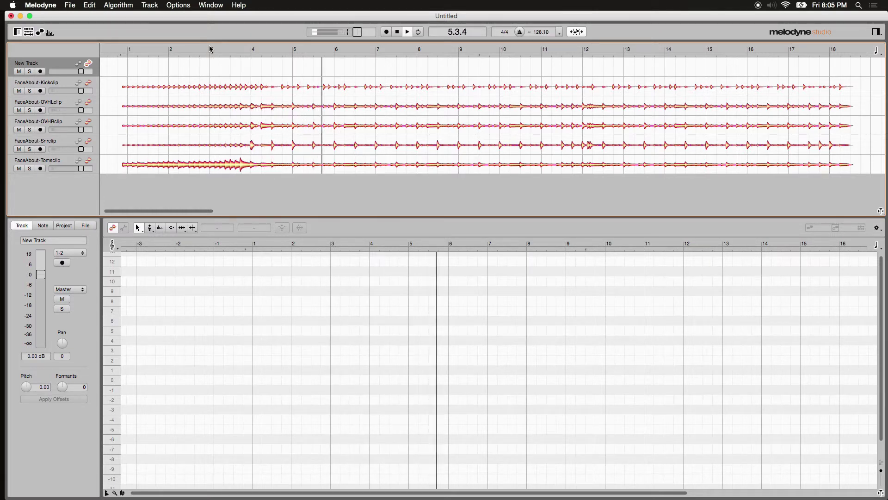
key("space")
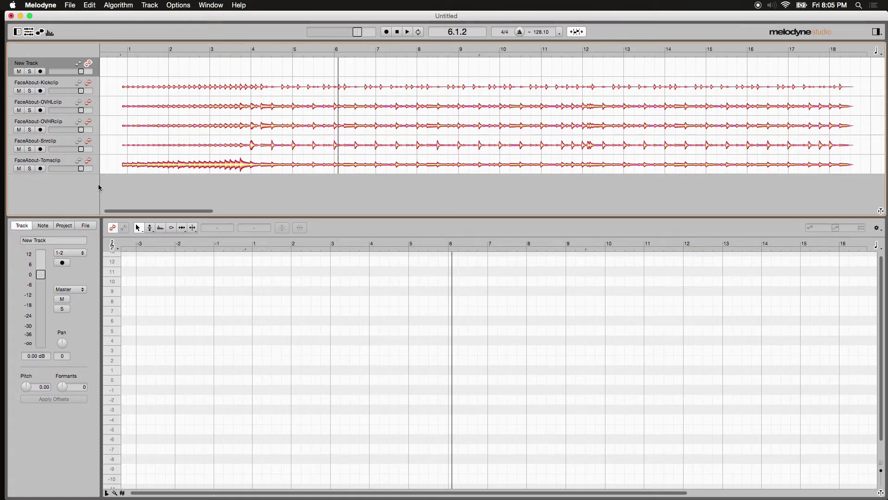
Open the Toms, Snr, OVHR, OVHL and Kick clip tracks together in the note editor
left_click(88, 160)
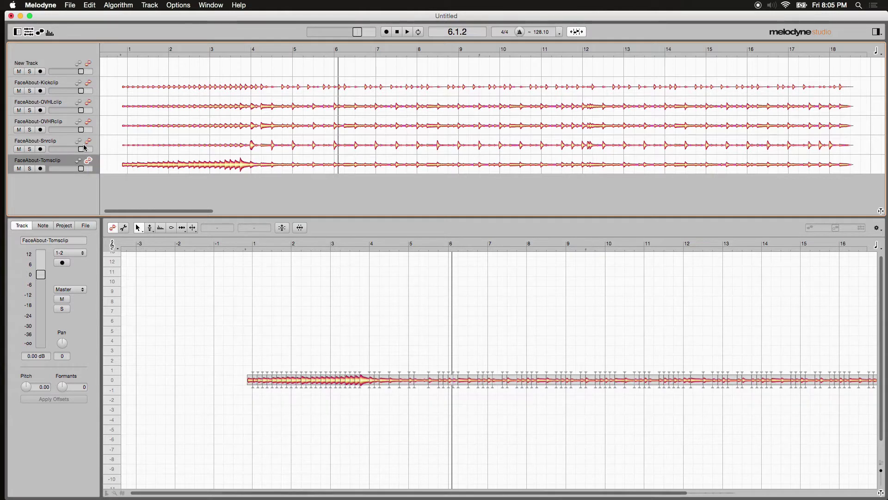
left_click(87, 140, "super")
left_click(88, 121, "super")
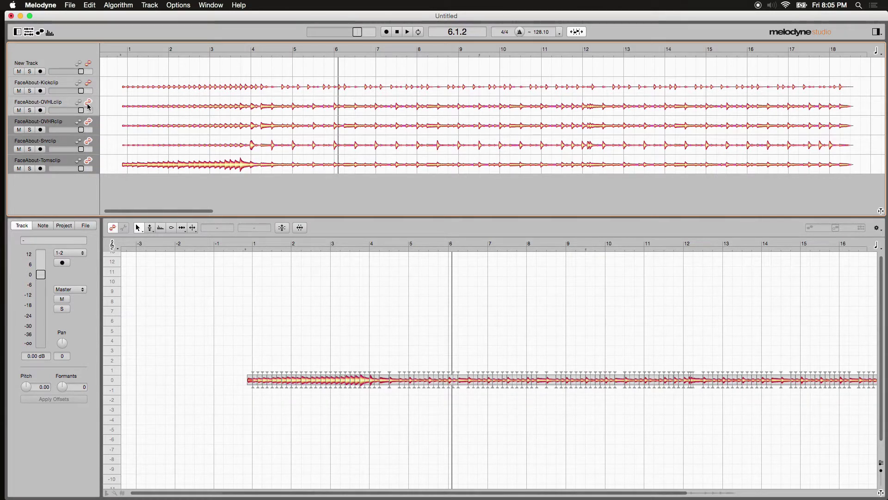
left_click(88, 104, "super")
left_click(88, 83, "super")
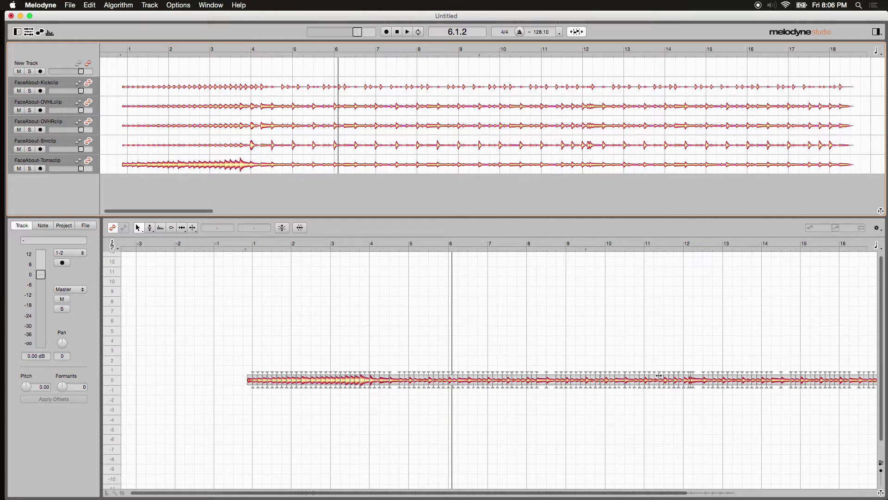
Toggle Spread Unison Tracks on and off twice, ending with the drums stacked on one row
left_click(882, 464)
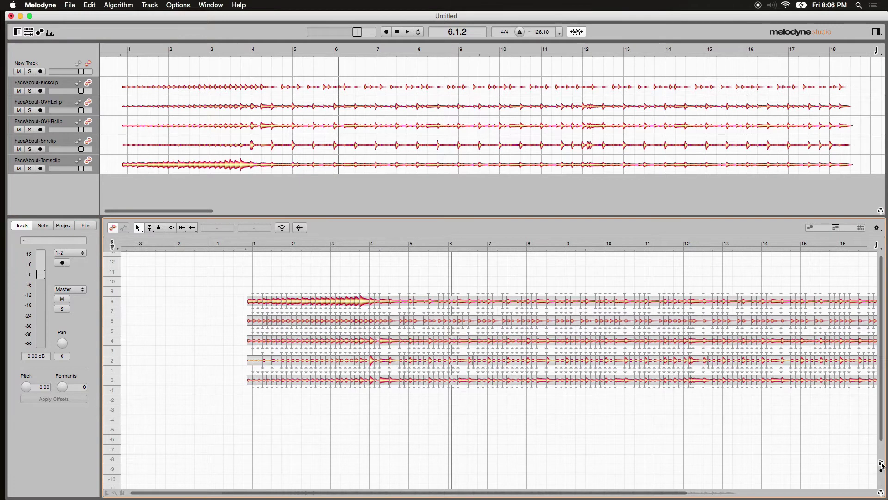
left_click(882, 464)
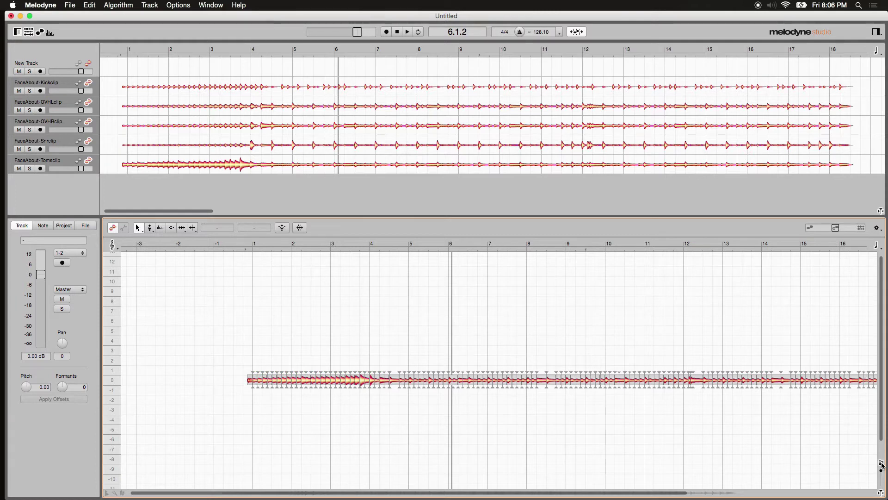
left_click(882, 465)
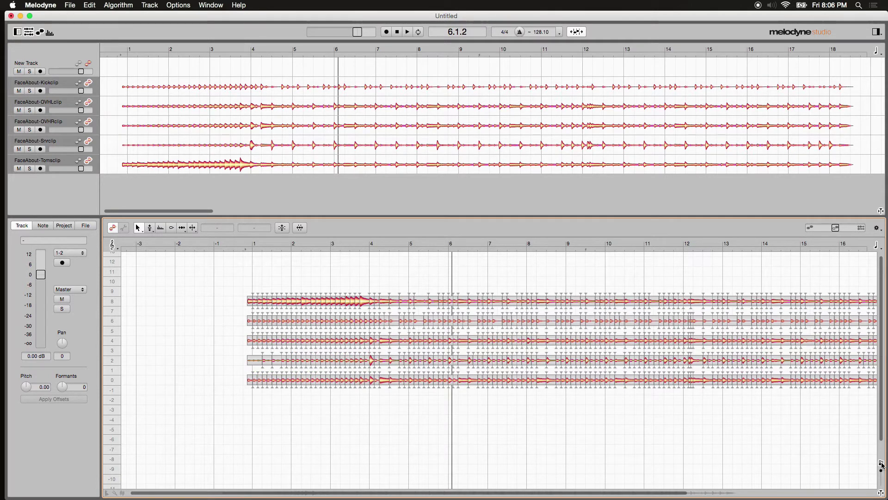
left_click(882, 464)
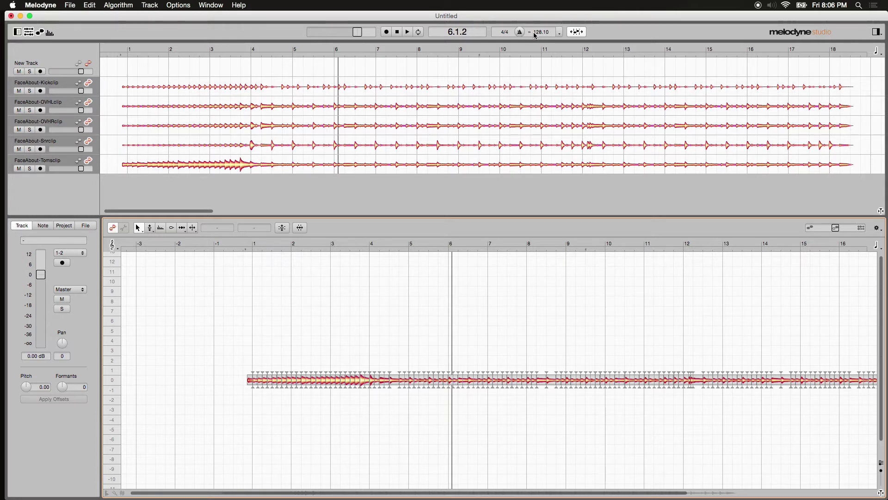
Show the tempo editing lane in the note editor
left_click(559, 33)
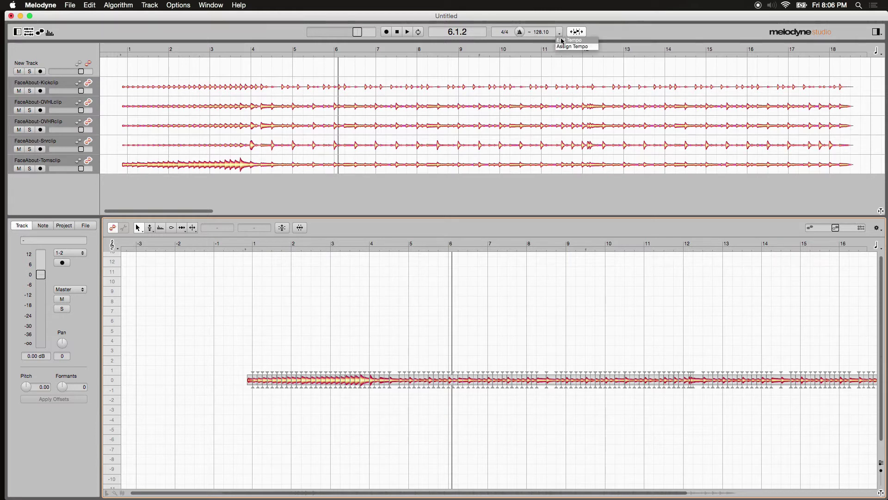
left_click(569, 40)
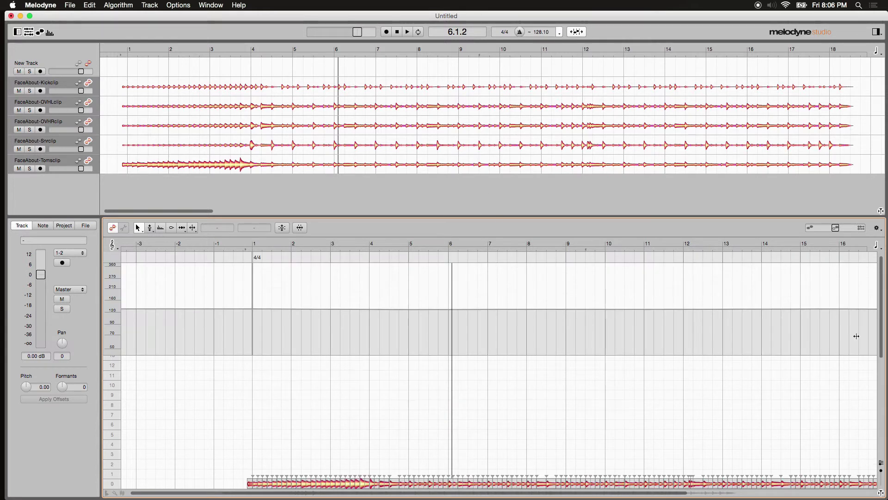
scroll(646, 325, "down", 5)
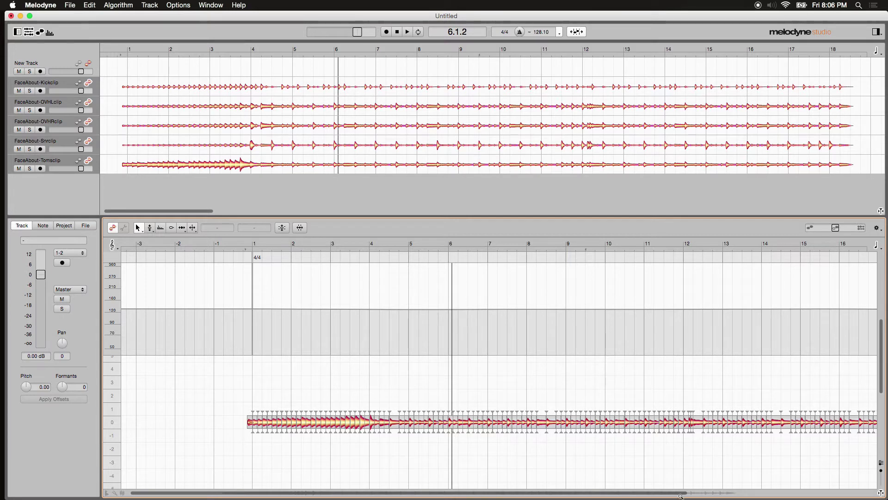
Move the bar 1 marker onto the drums' downbeat after the tom build-up, then play from bar -1
left_click_drag(682, 496, 376, 498)
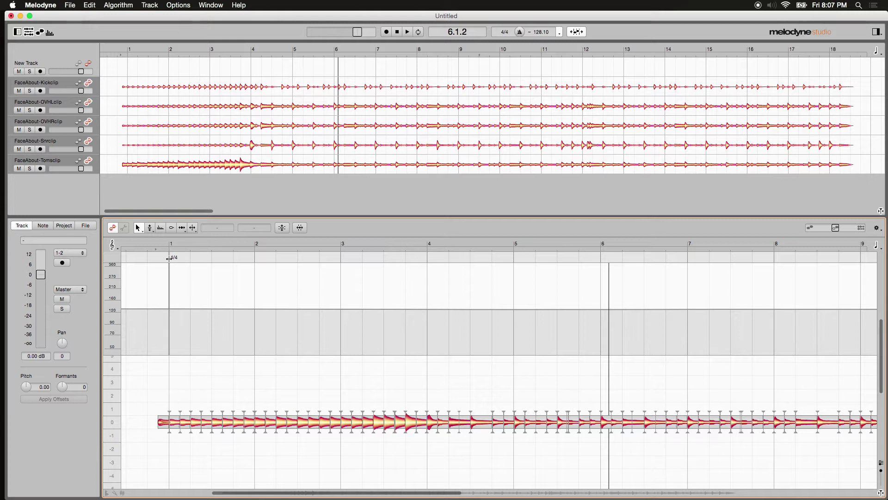
mouse_move(170, 258)
left_mouse_down()
mouse_move(317, 262)
mouse_move(444, 280)
left_mouse_up()
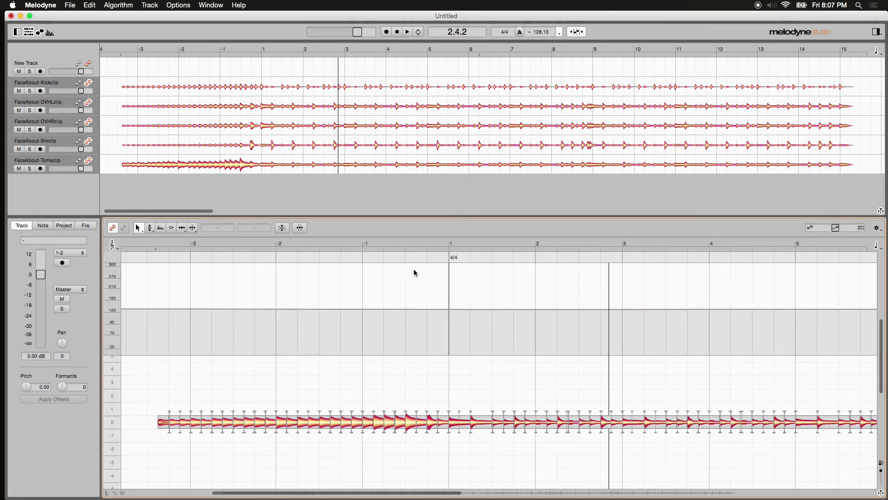
left_click(364, 243)
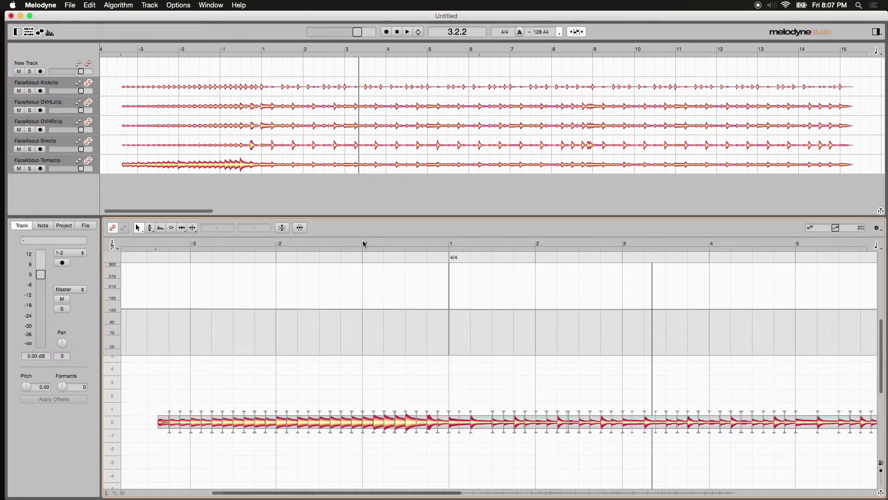
Hide the tempo lane and scroll the pitch area up to show the drum notes
left_click(560, 33)
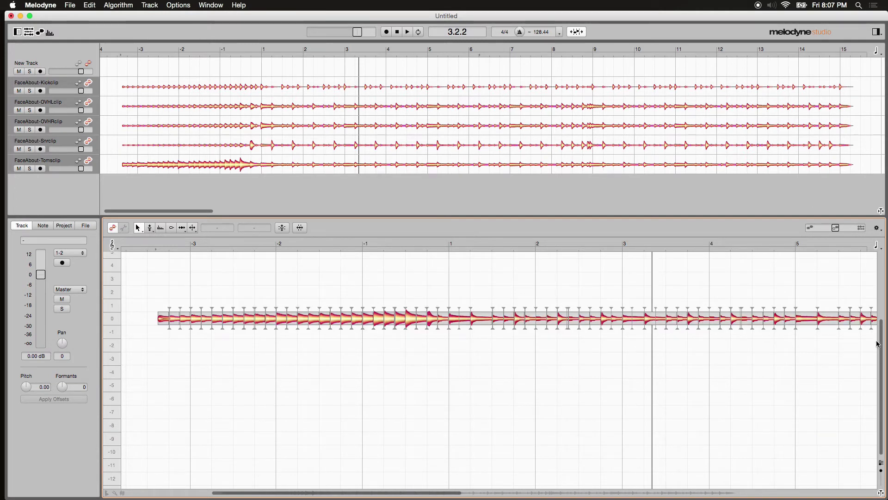
left_click_drag(881, 348, 882, 327)
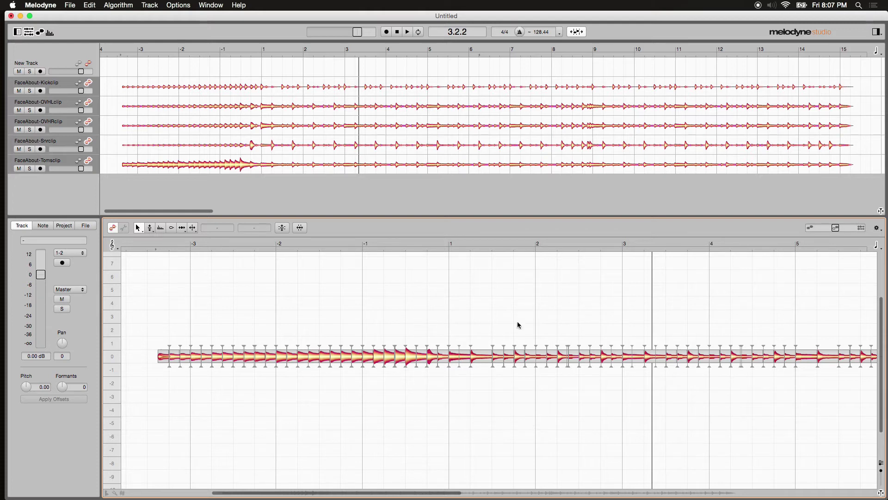
left_click(580, 33)
Collapse 06. Mel4 Demo Files and add Bass Xtra Ex2.wav from Bass Guitars as a track below the drums
left_click(86, 225)
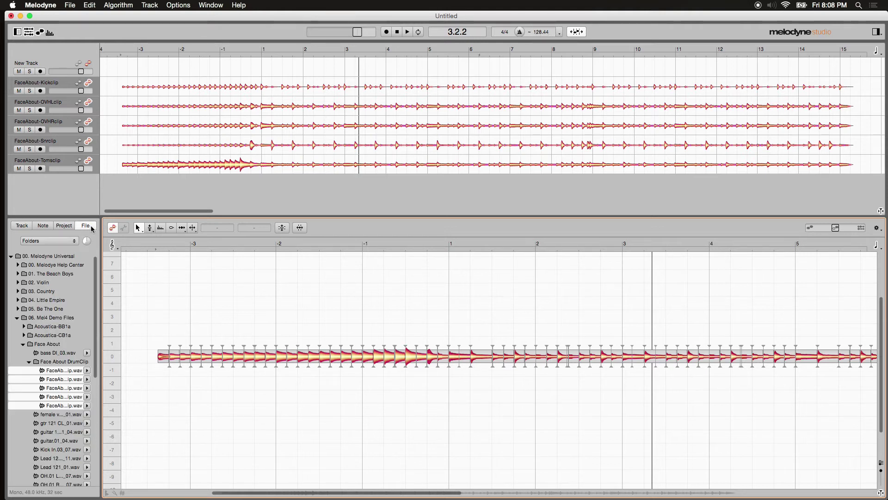
left_click(18, 319)
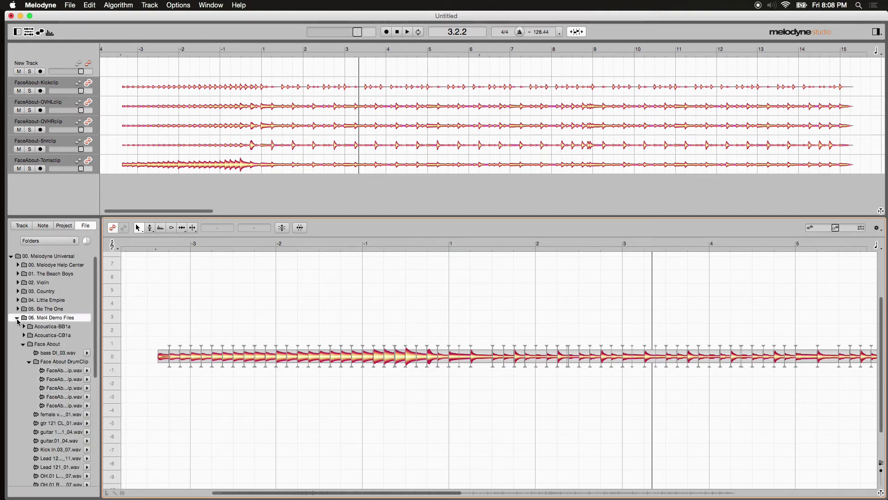
left_click(18, 321)
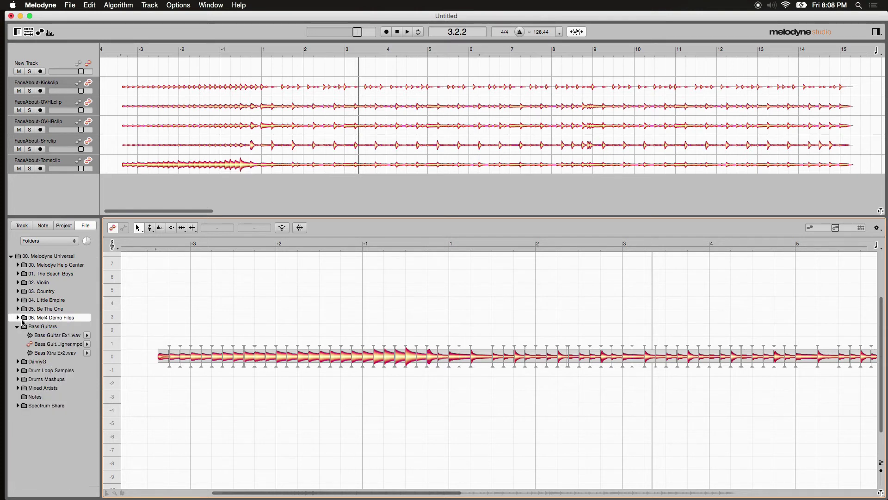
left_click(51, 354)
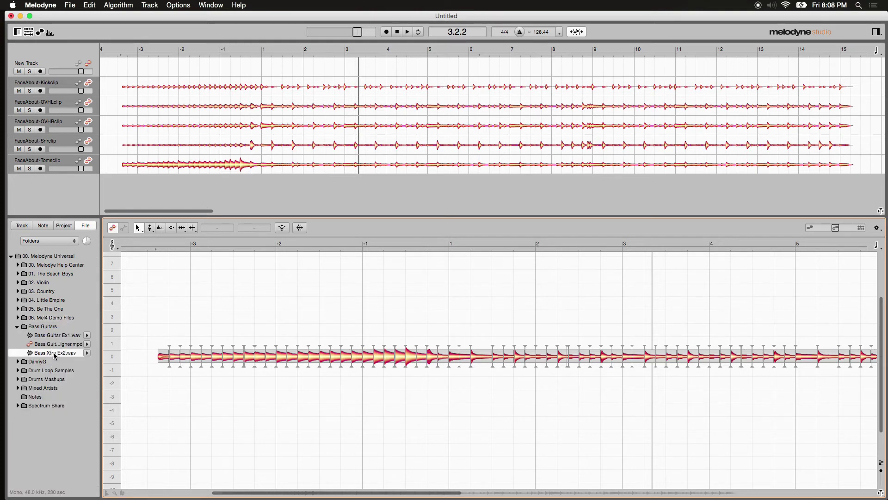
left_click_drag(55, 355, 69, 199)
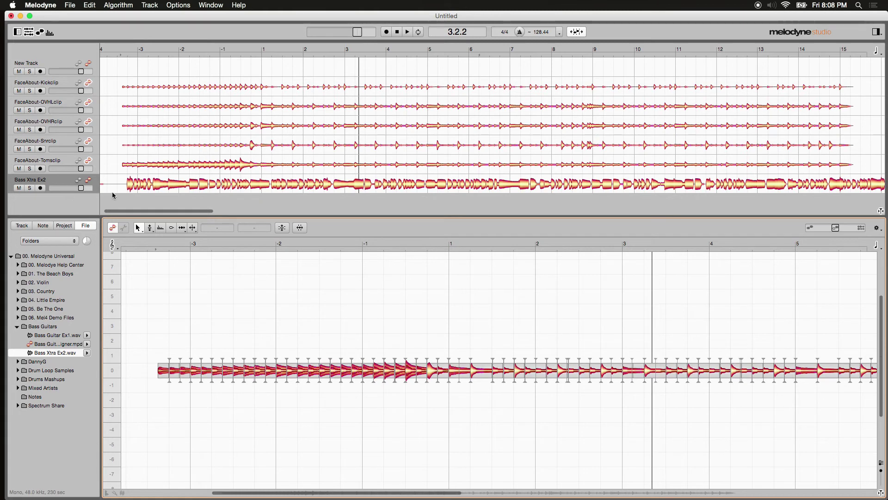
Shift the Bass Xtra Ex2 clip later to line up with the drum bars and lower its level to -8.24 dB
left_click_drag(210, 213, 151, 211)
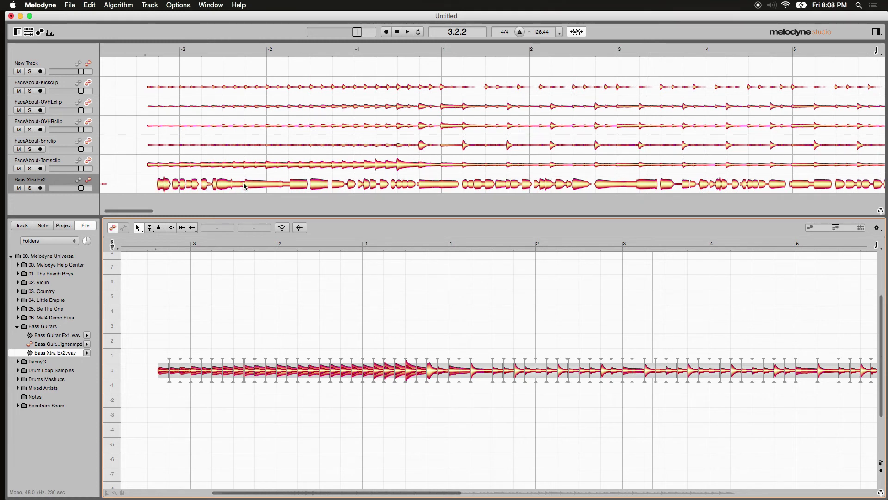
left_click_drag(245, 186, 443, 186)
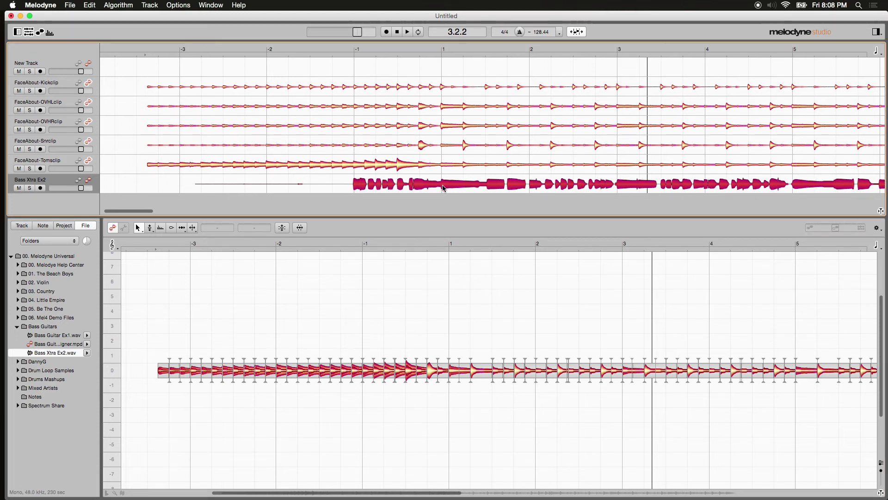
left_click_drag(444, 187, 447, 189)
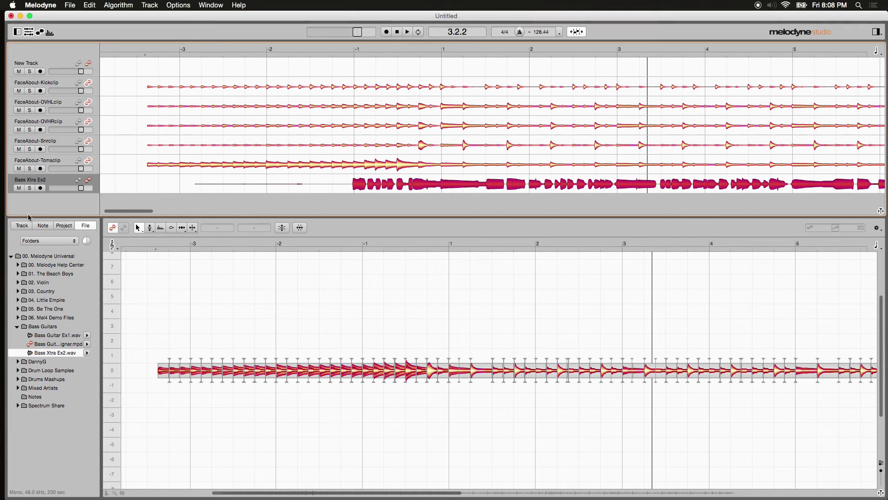
left_click_drag(85, 190, 78, 195)
Play drums and bass from bar -2, turn the metronome down to -5.94 dB, and restart from bar -2
left_click(266, 50)
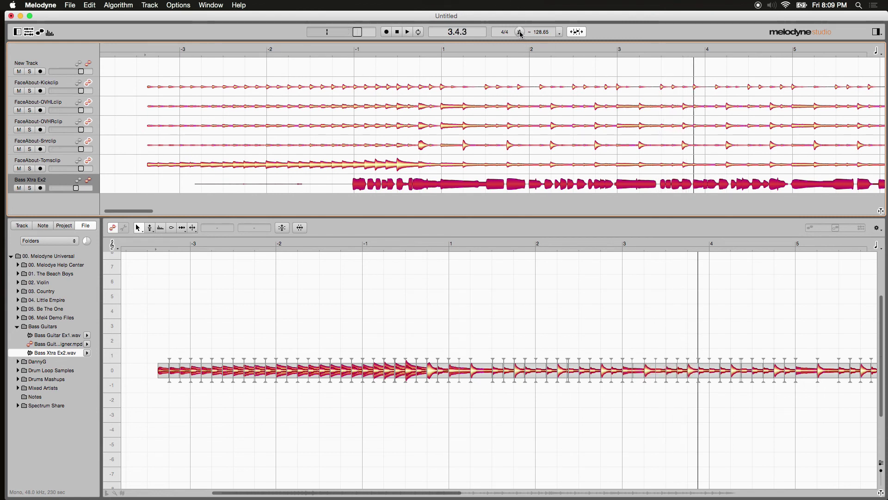
left_click_drag(521, 34, 523, 38)
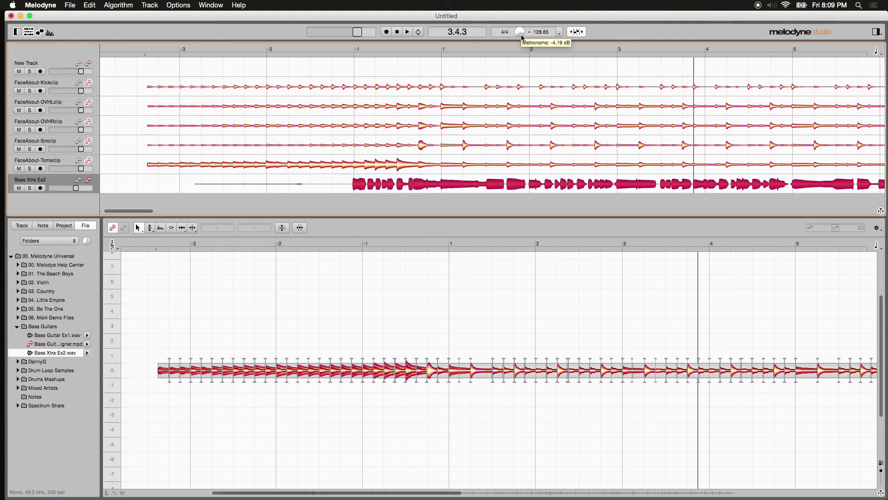
left_click_drag(523, 38, 523, 41)
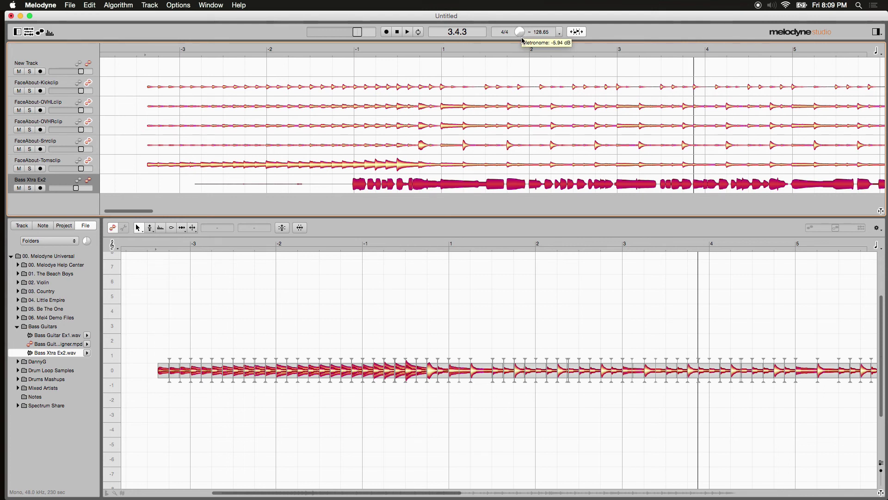
left_click(267, 49)
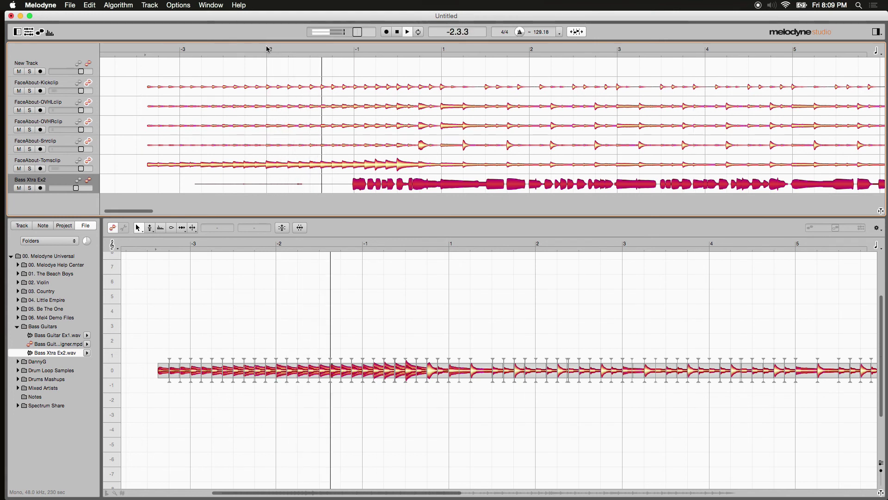